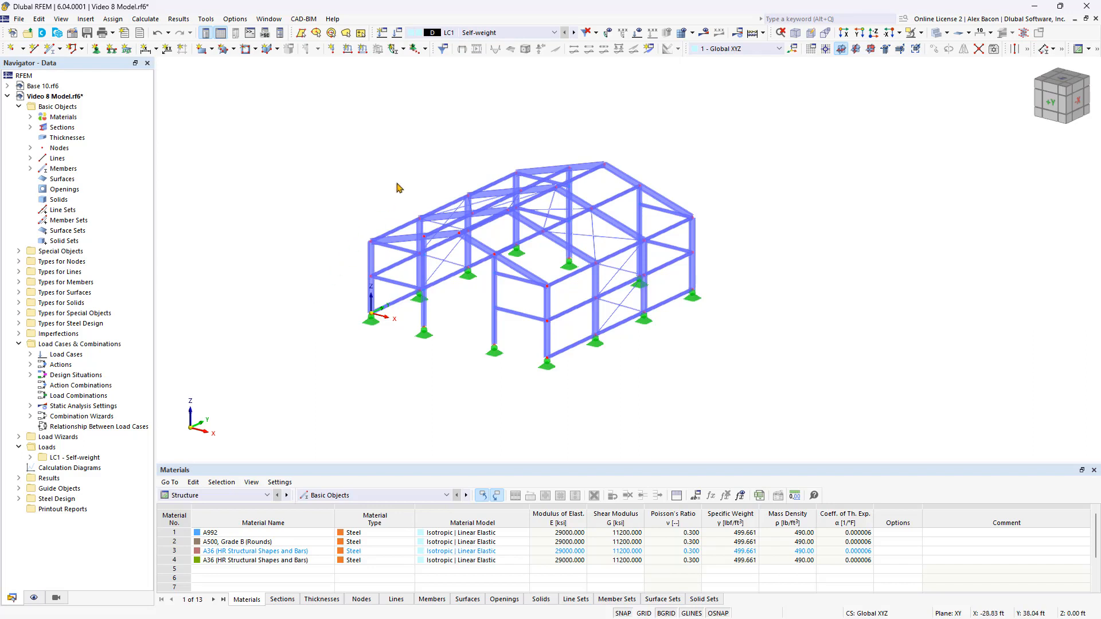
# Open the existing Self-weight load case LC1 for editing.
pyautogui.click(512, 32)
pyautogui.click(514, 33)
pyautogui.click(30, 354)
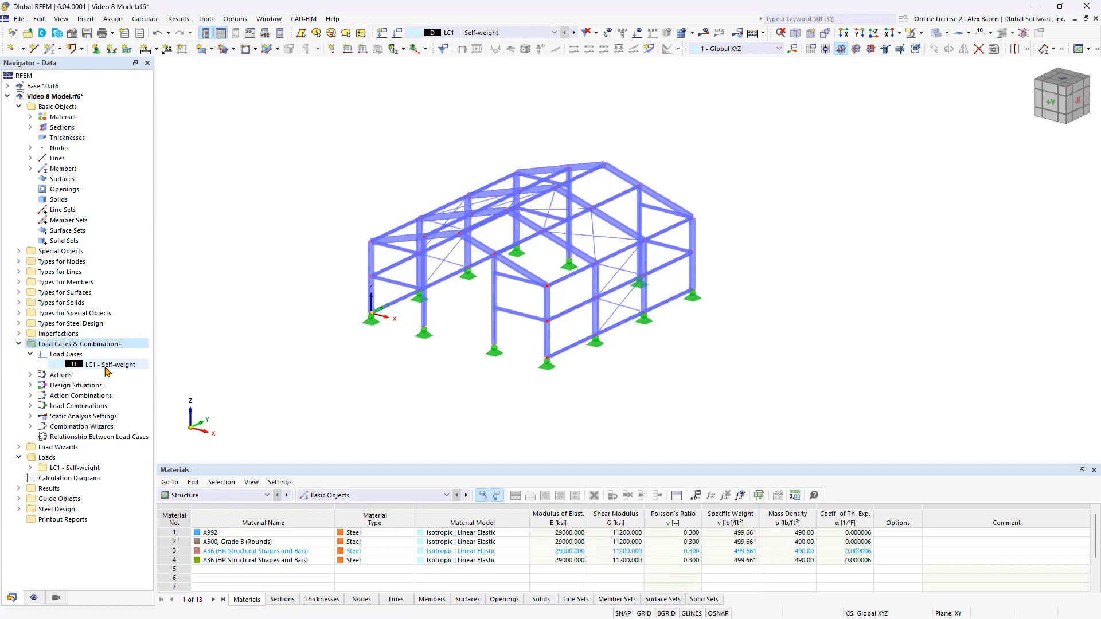
pyautogui.click(106, 367)
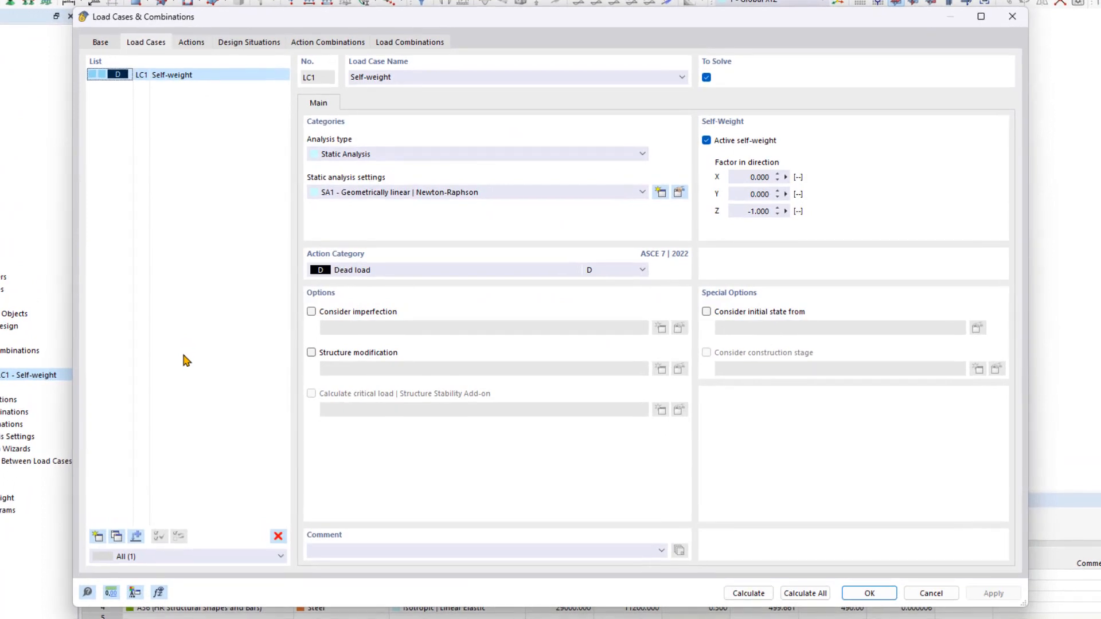
# Examine the standard groups available for load classification and combinations, keeping ASCE 7 selected.
pyautogui.click(103, 43)
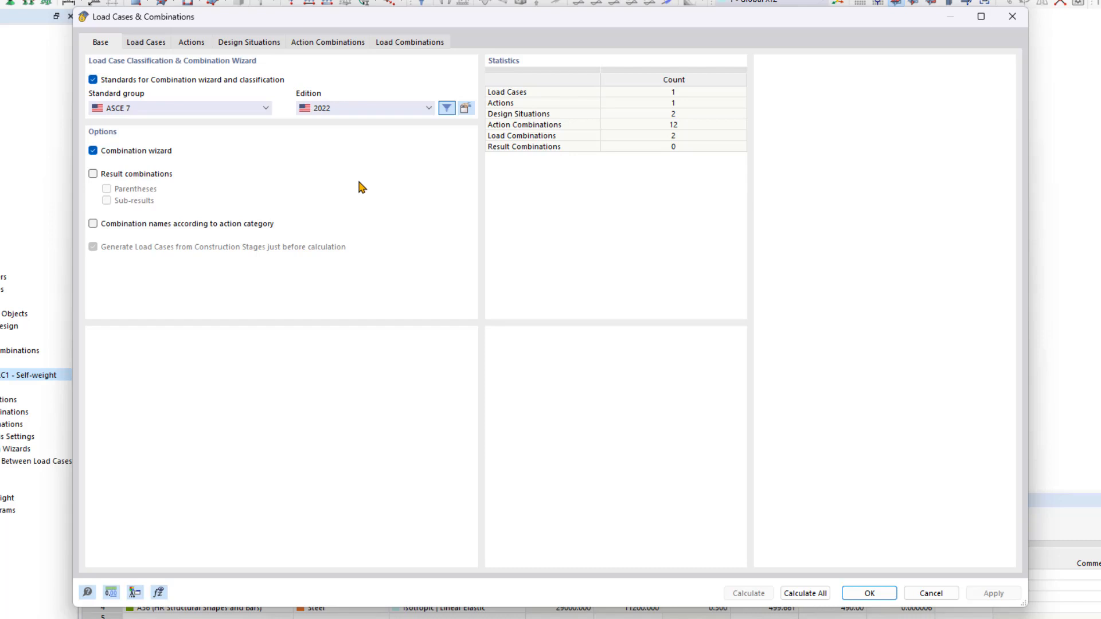
pyautogui.click(263, 112)
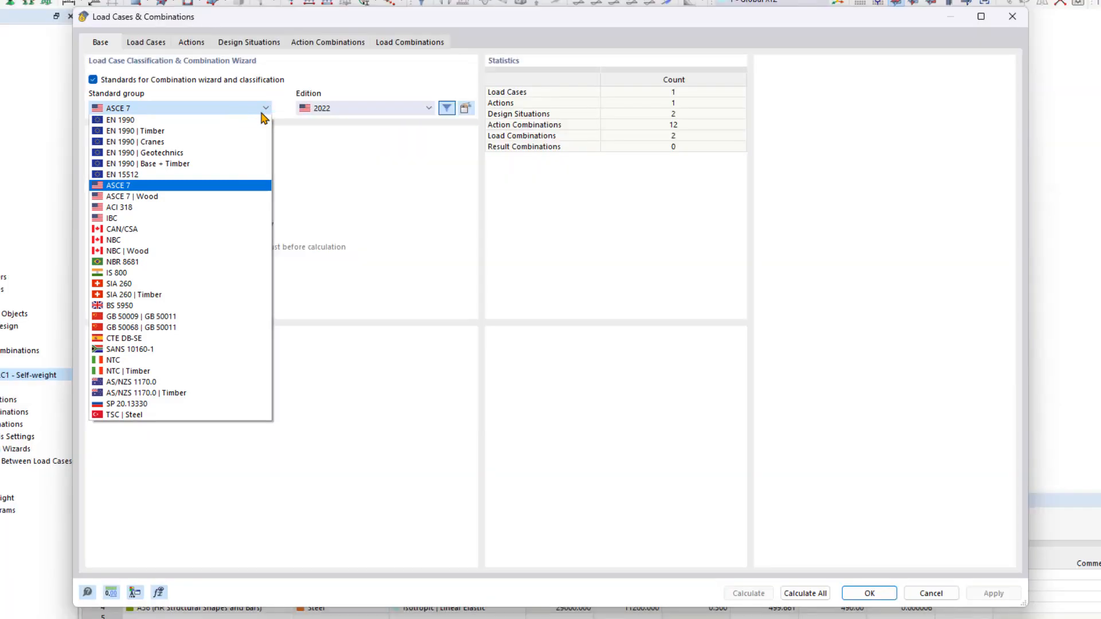
pyautogui.click(261, 113)
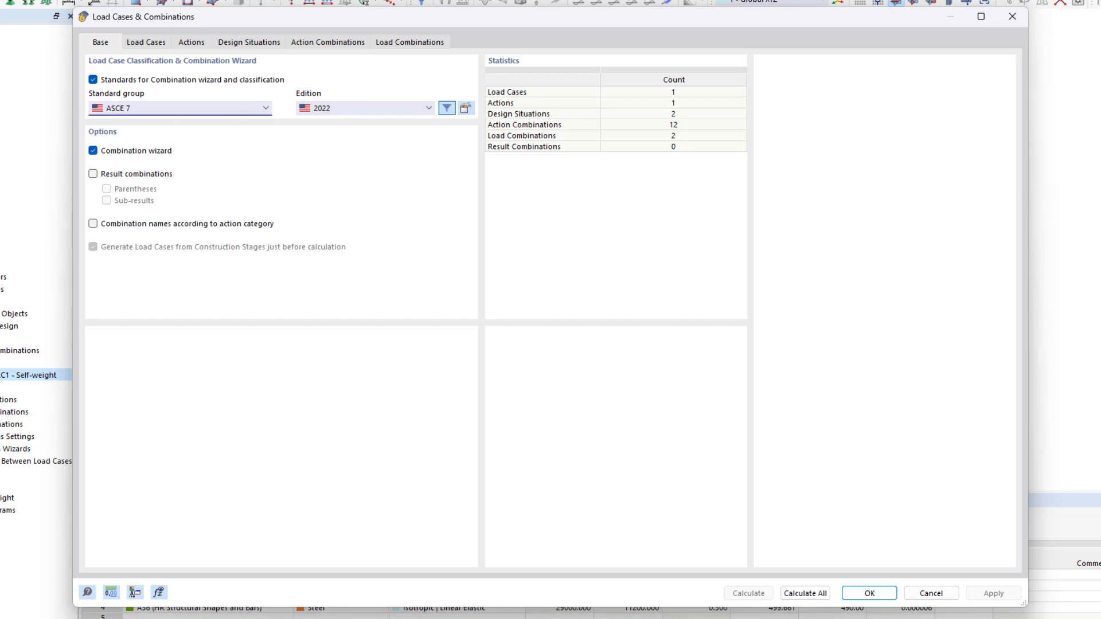
# Examine the Self-weight load case's name, its static analysis choices and the details of the SA1 settings.
pyautogui.click(138, 45)
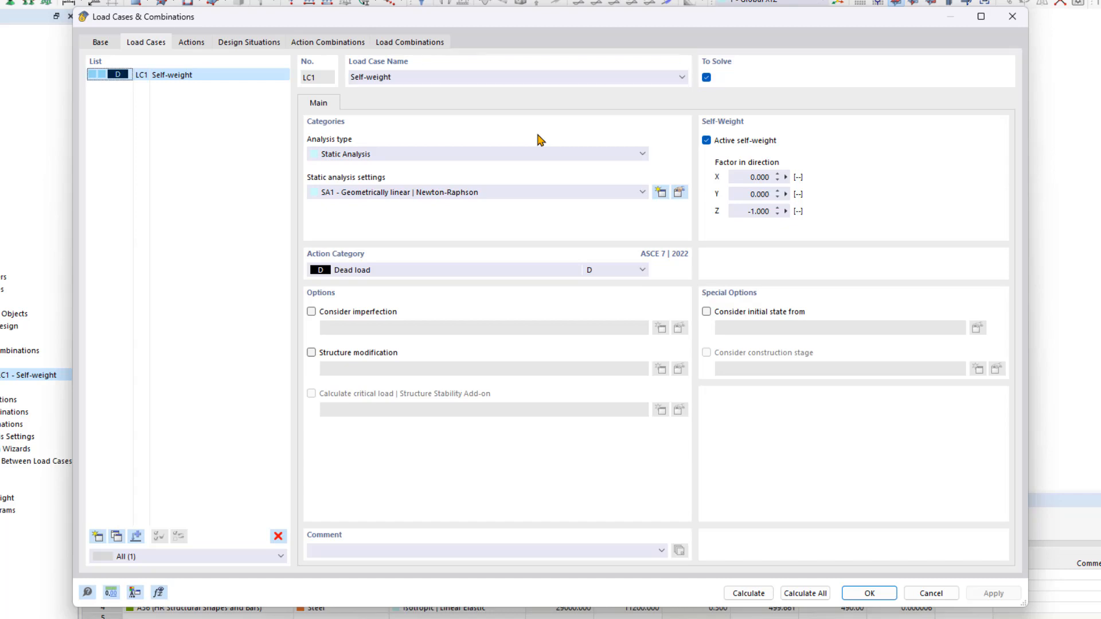
pyautogui.click(512, 78)
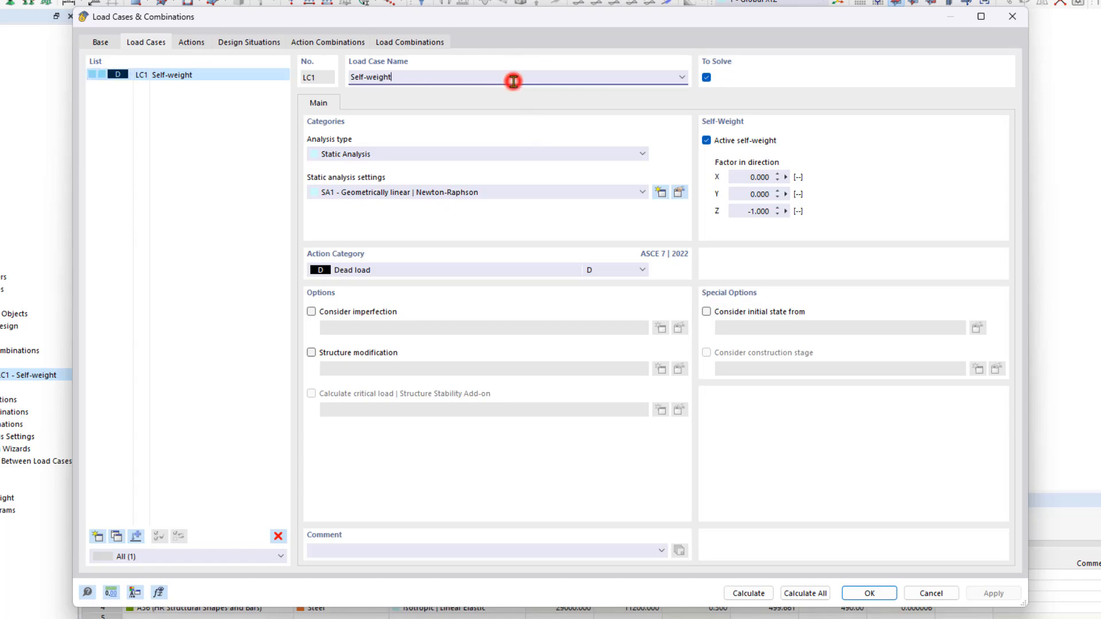
pyautogui.click(523, 118)
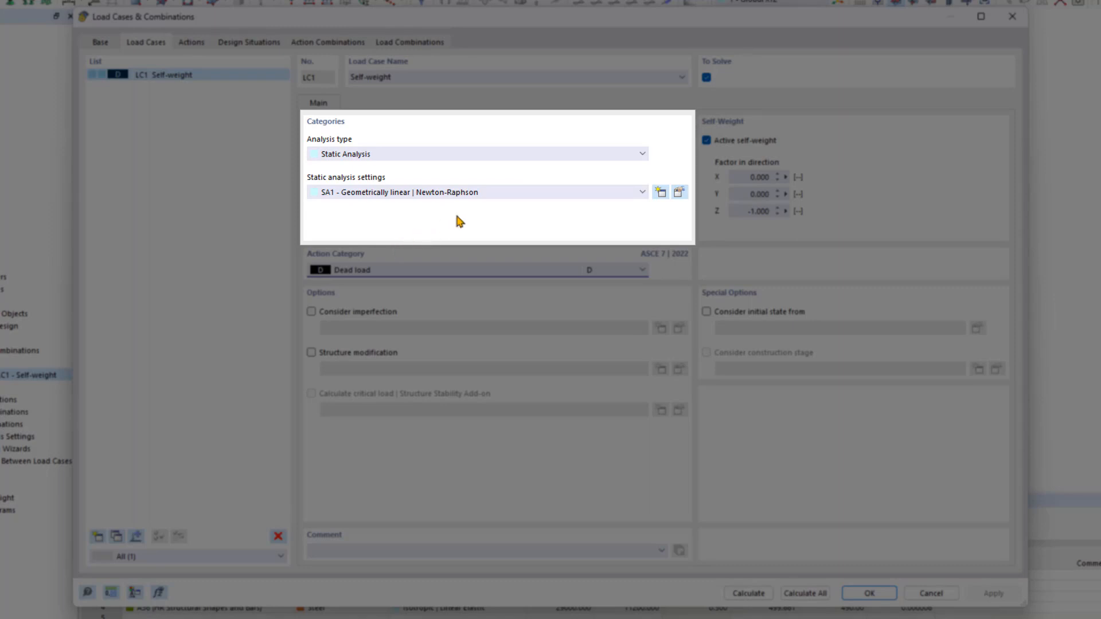
pyautogui.click(509, 191)
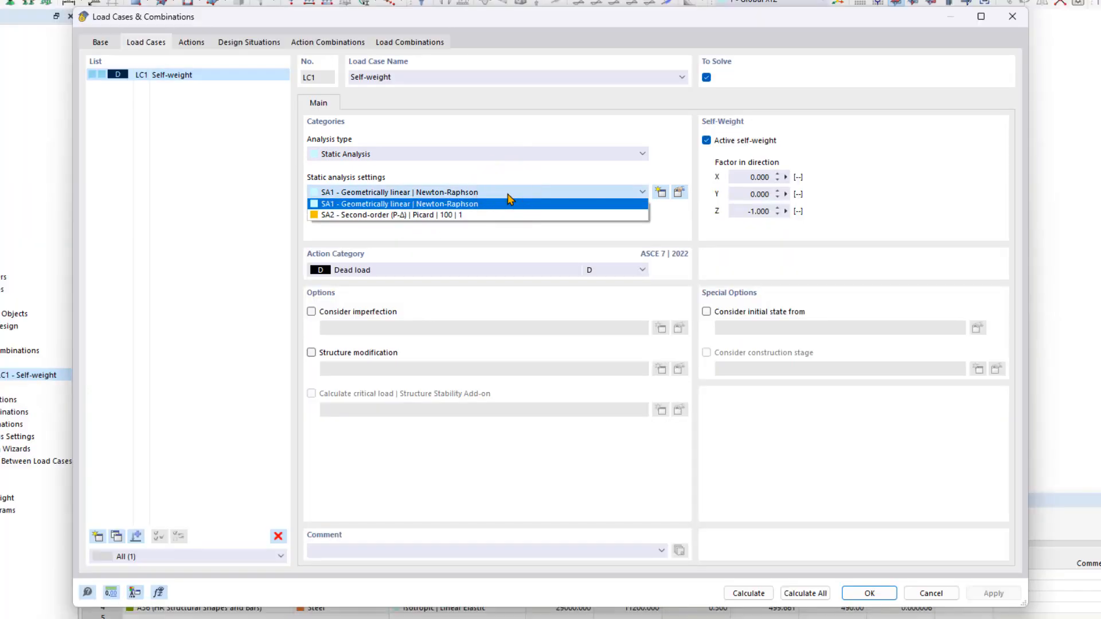
pyautogui.click(508, 195)
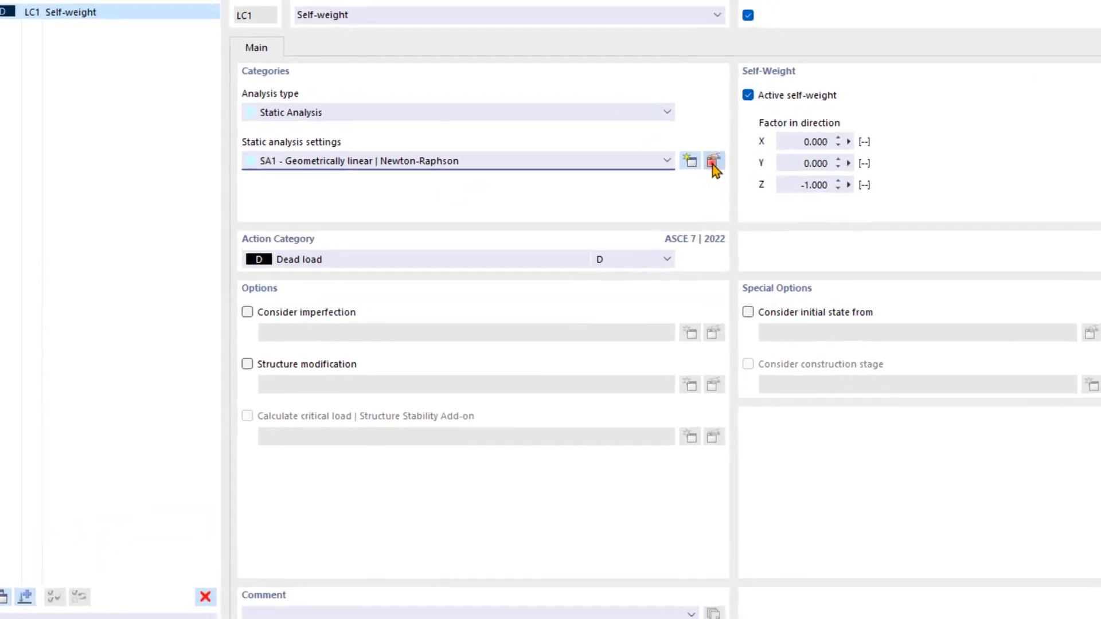
pyautogui.click(679, 192)
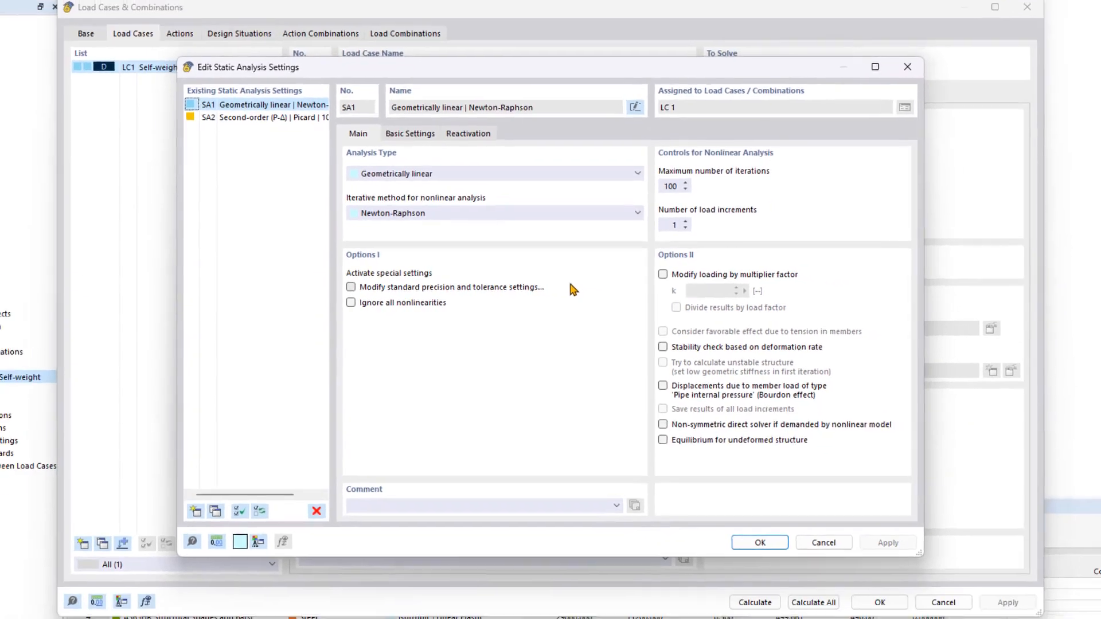
pyautogui.press('Escape')
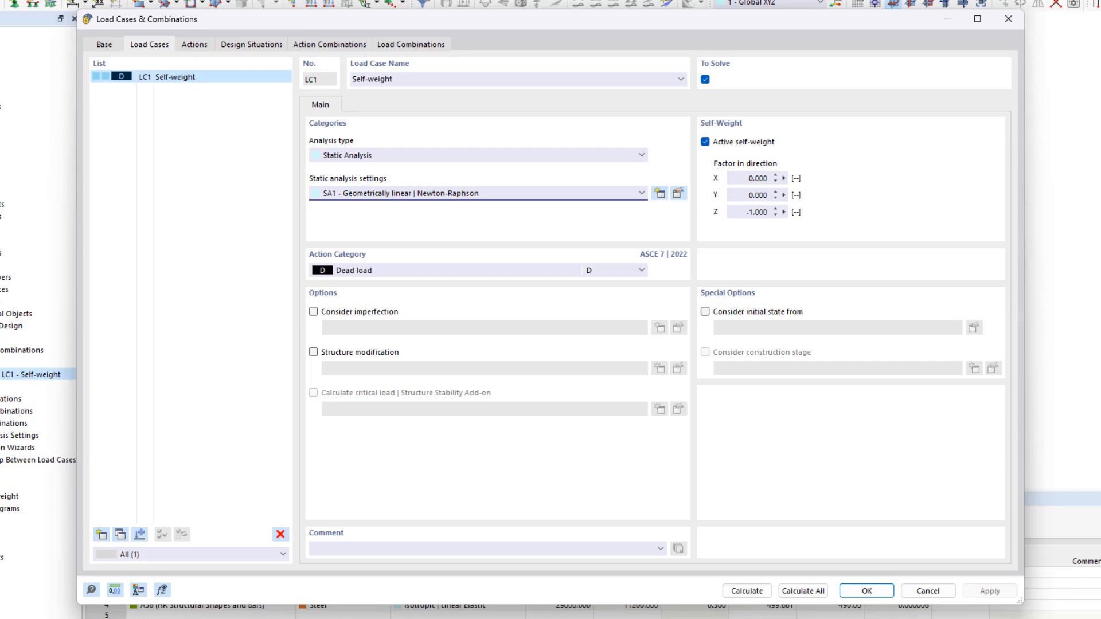
# Examine the action categories available for the Self-weight load case, keeping Dead load selected.
pyautogui.click(714, 440)
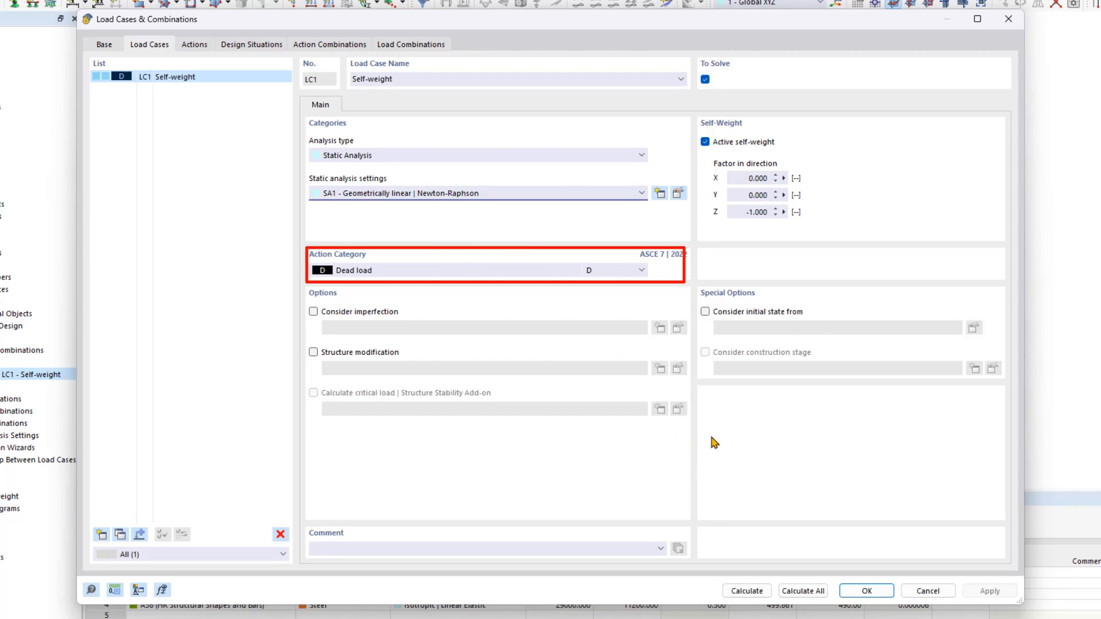
pyautogui.click(497, 278)
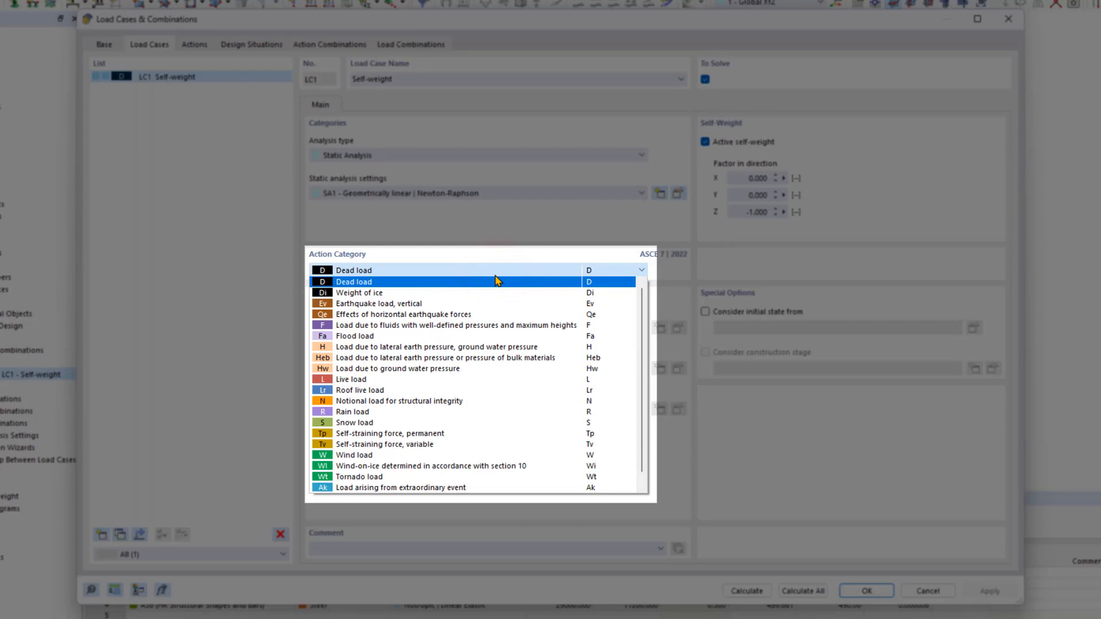
pyautogui.click(496, 281)
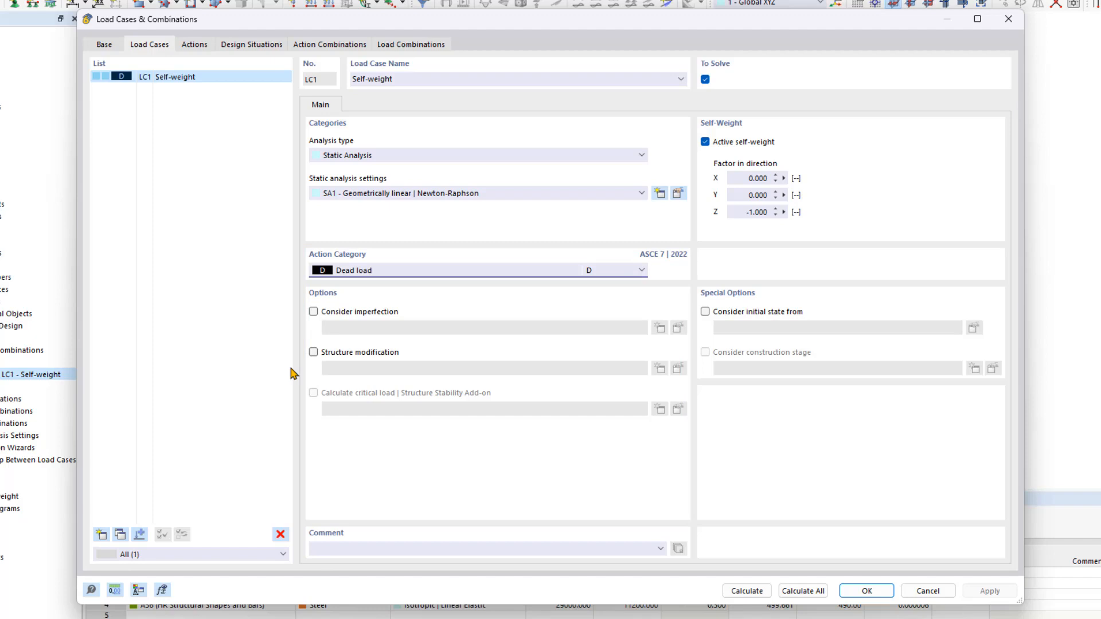
# Create a new load case named "Snow" with the Snow load action category.
pyautogui.click(101, 534)
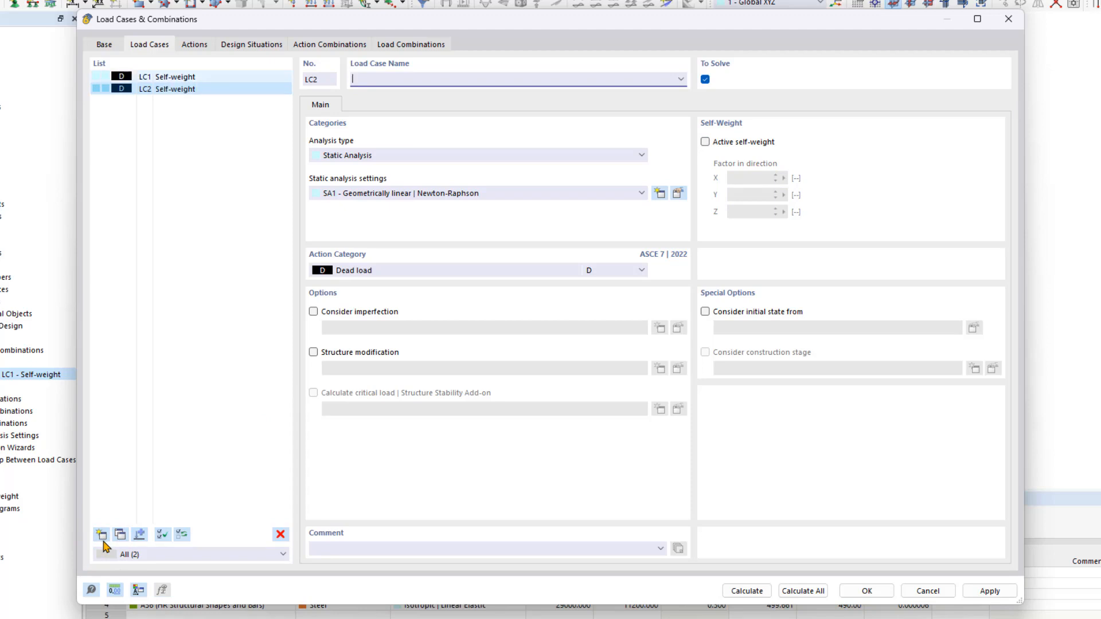
pyautogui.write('Snow')
pyautogui.click(470, 272)
pyautogui.click(408, 422)
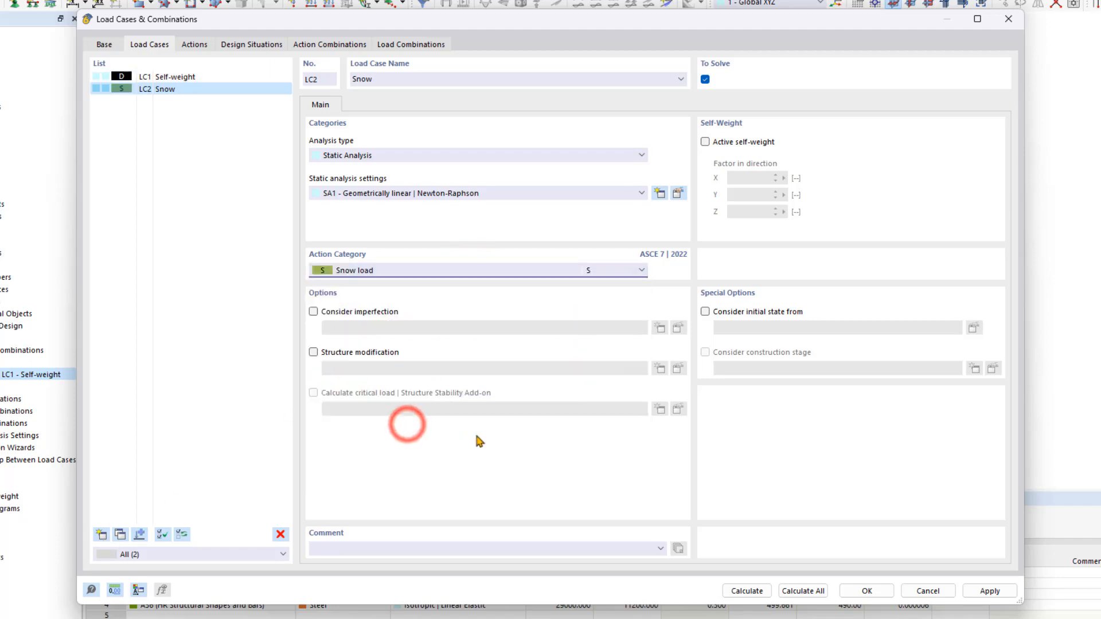
pyautogui.click(485, 438)
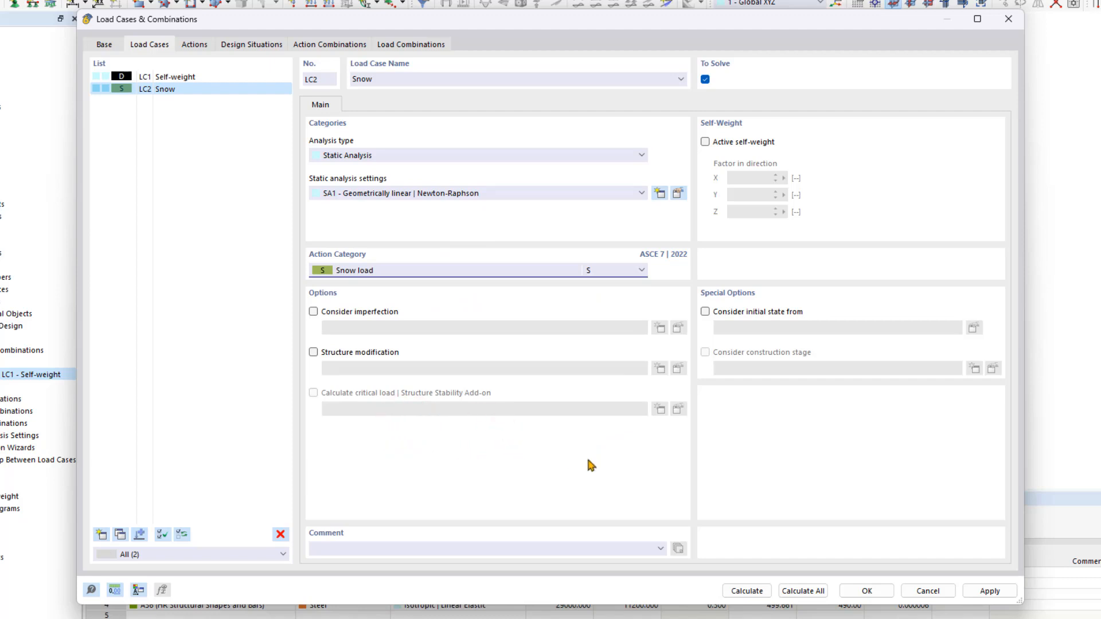
pyautogui.click(610, 464)
# Add two more load cases, then name LC3 "Wind in X" and assign it the Wind load action category.
pyautogui.click(102, 536)
pyautogui.click(102, 535)
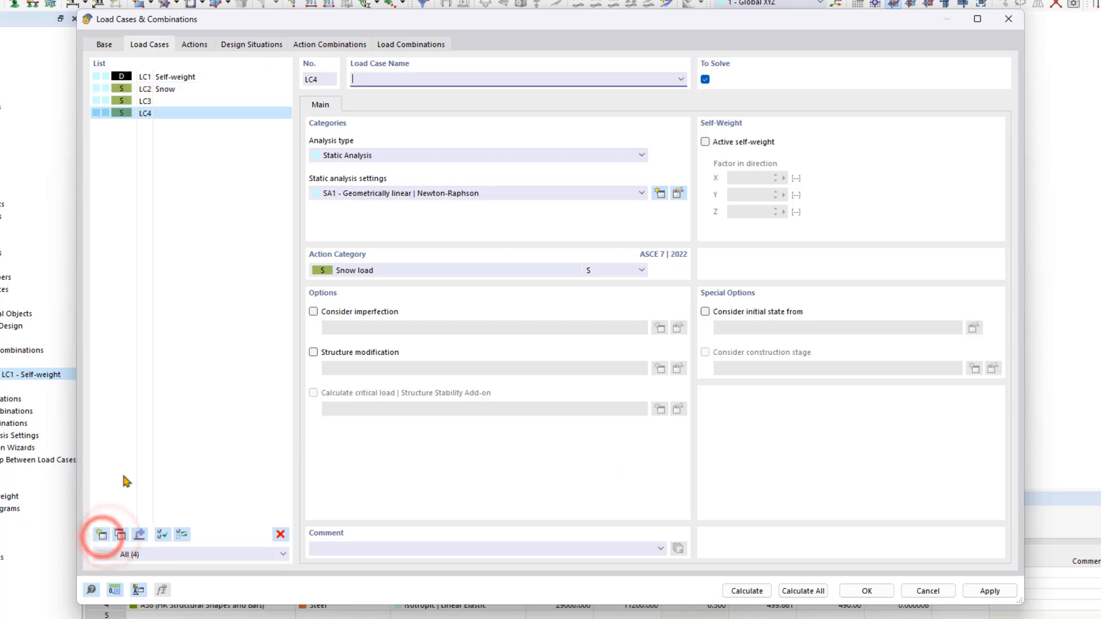
pyautogui.click(248, 101)
pyautogui.click(393, 78)
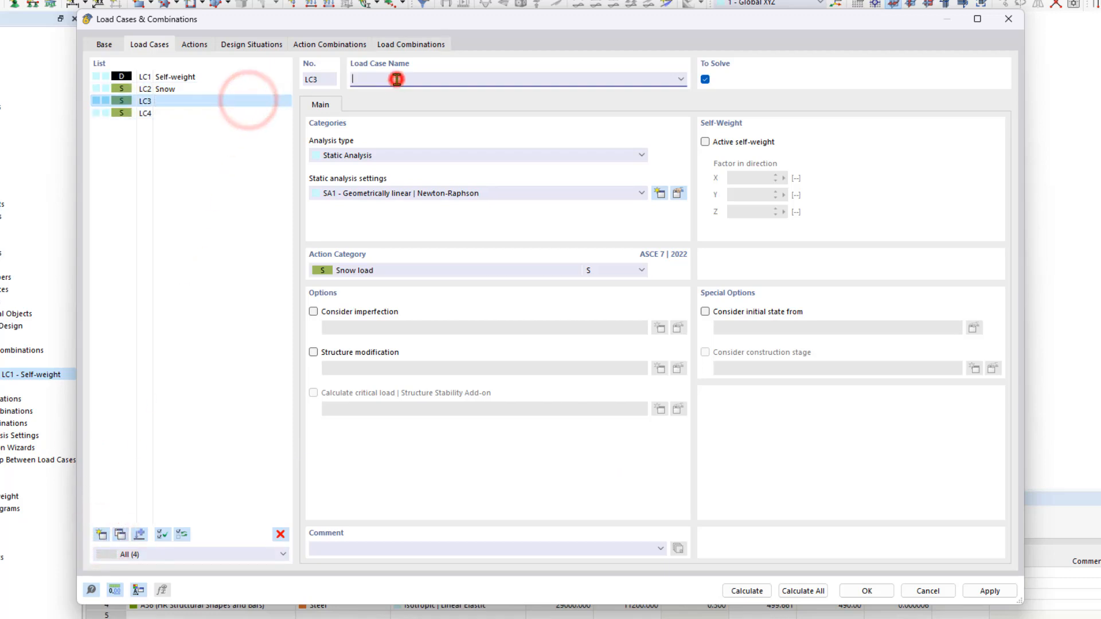
pyautogui.write('Wind in X')
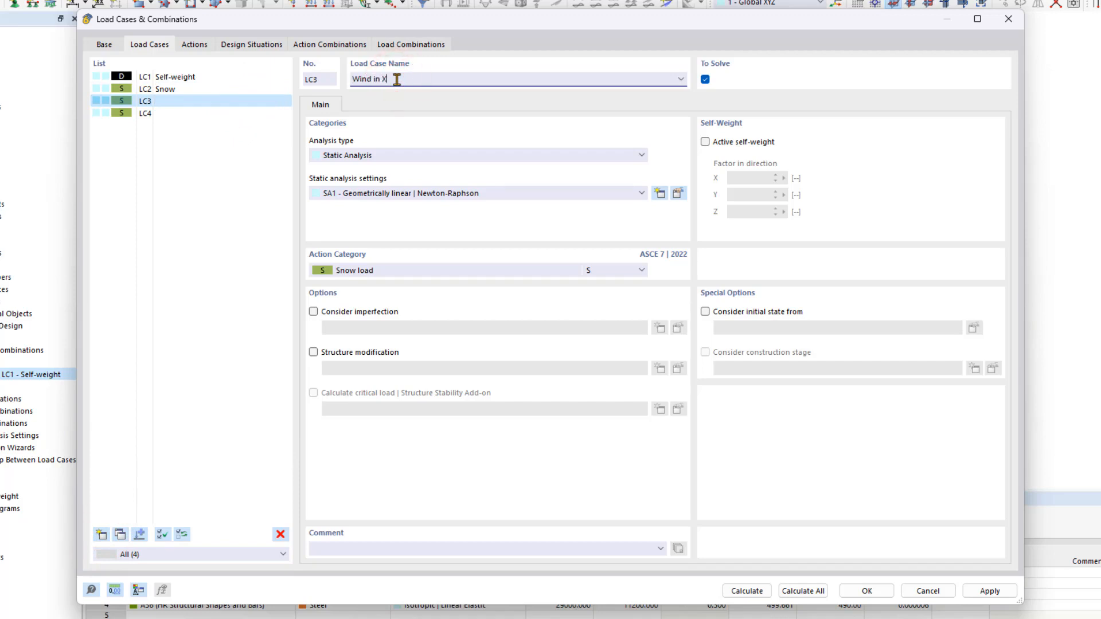
pyautogui.click(452, 273)
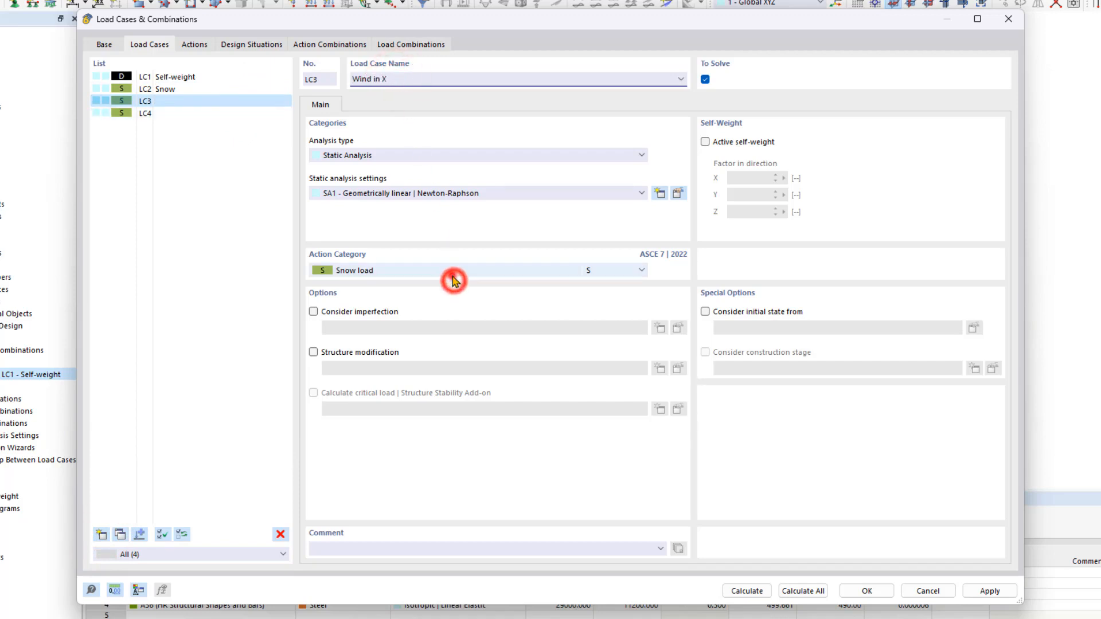
pyautogui.click(390, 456)
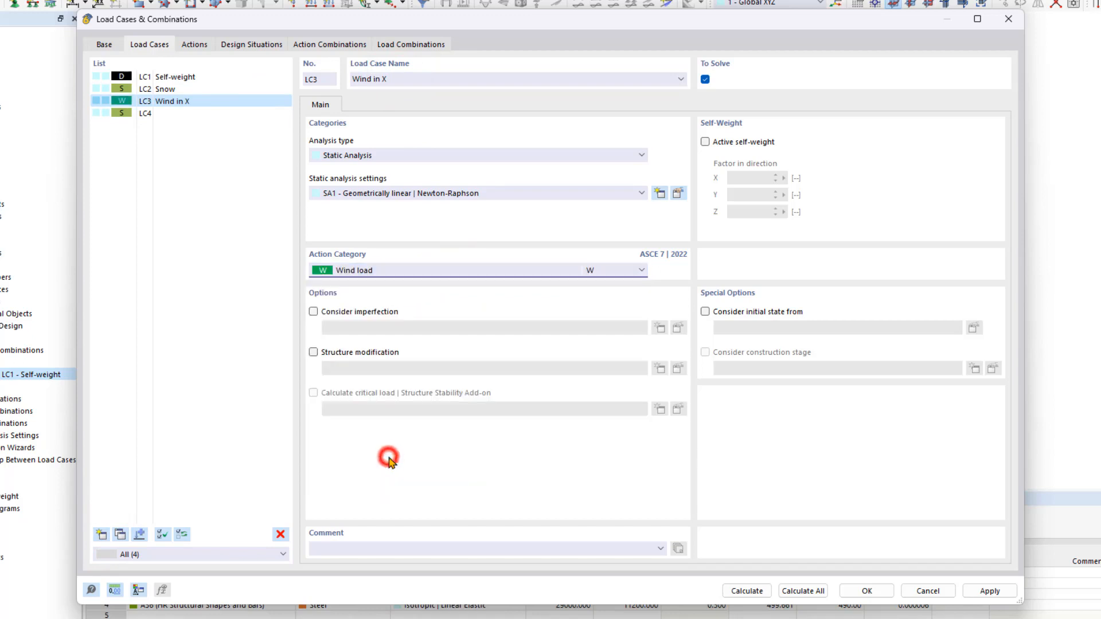
# Name LC4 "Wind in Y", assign it the Wind load action category and accept all the load case definitions.
pyautogui.click(179, 113)
pyautogui.click(463, 83)
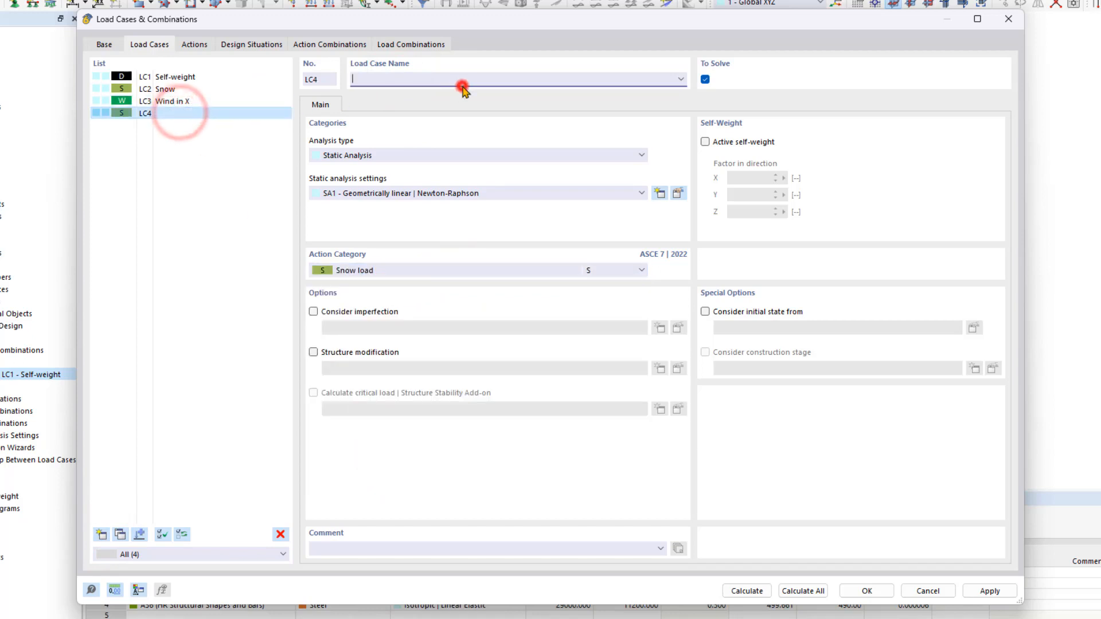
pyautogui.write('Wind in Y')
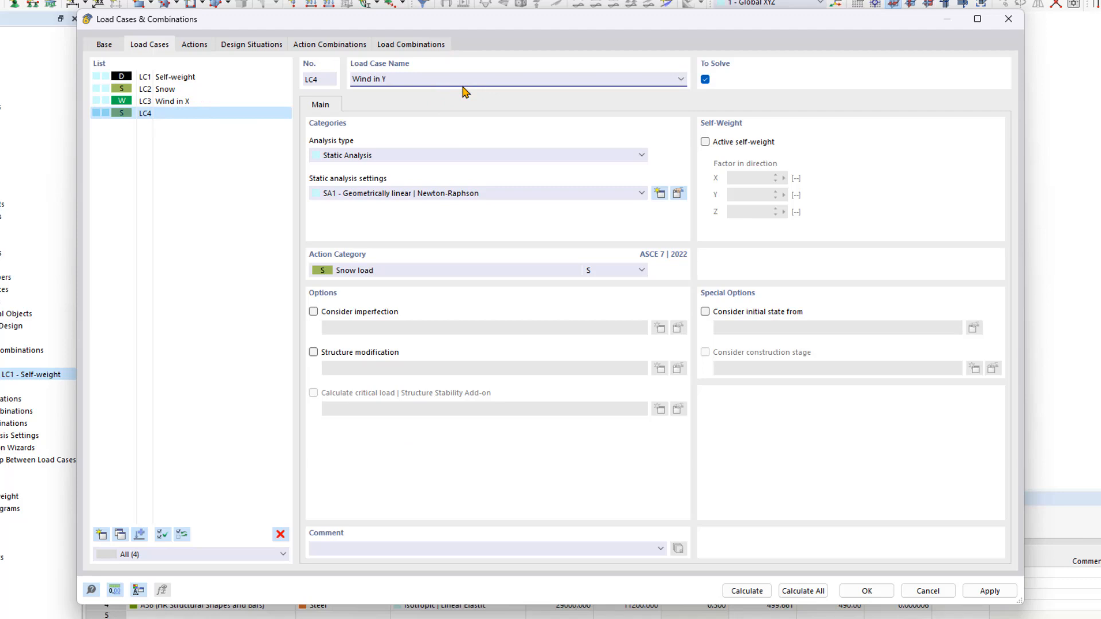
pyautogui.click(450, 268)
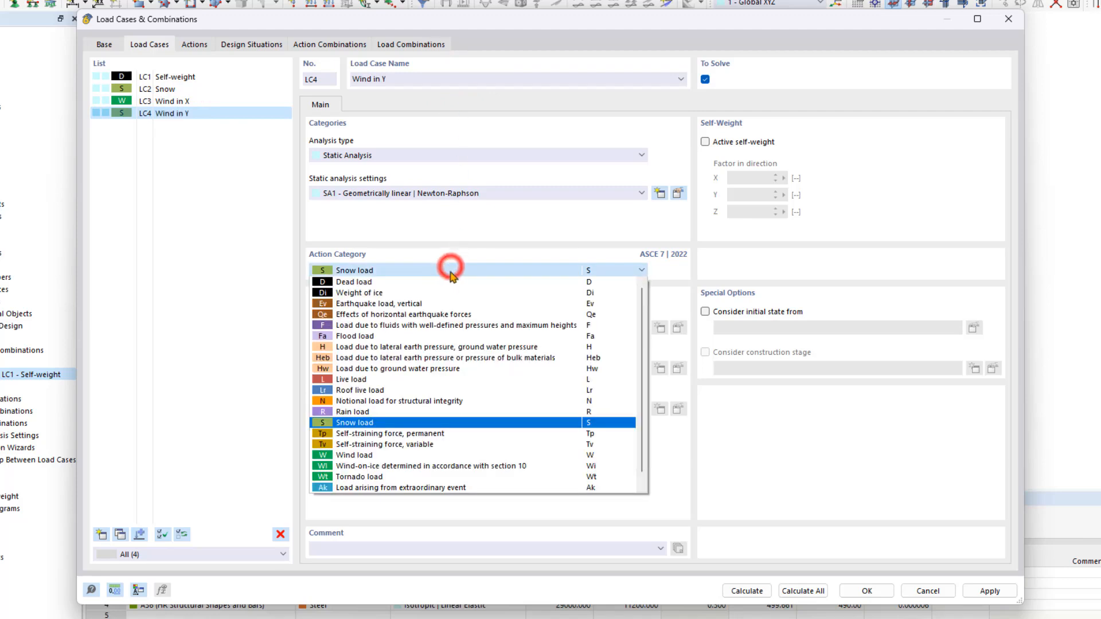
pyautogui.click(412, 456)
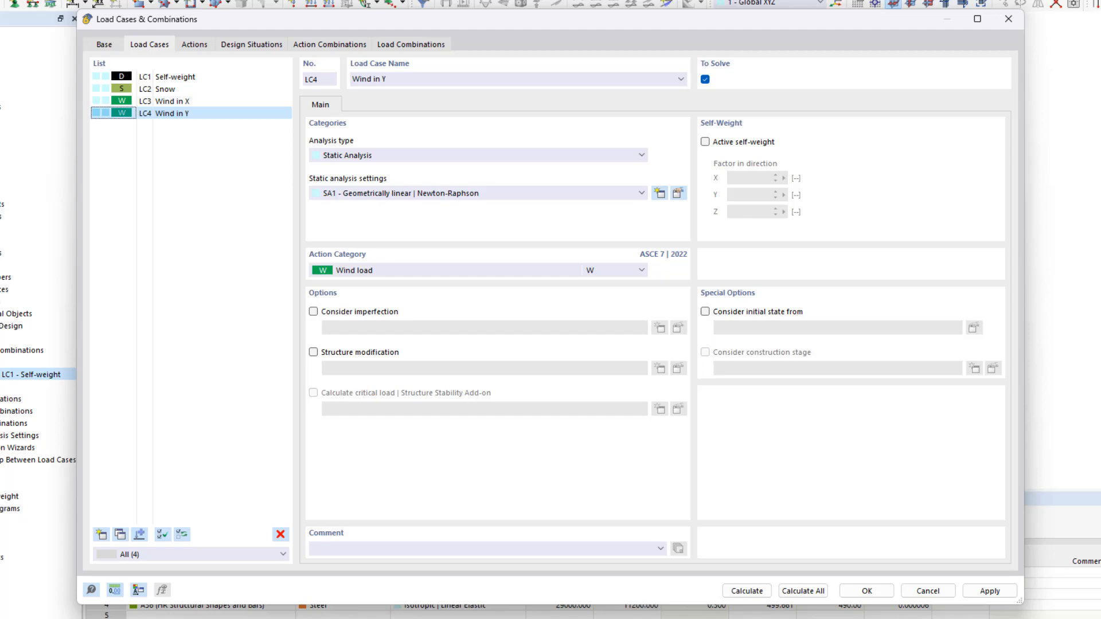
pyautogui.click(865, 591)
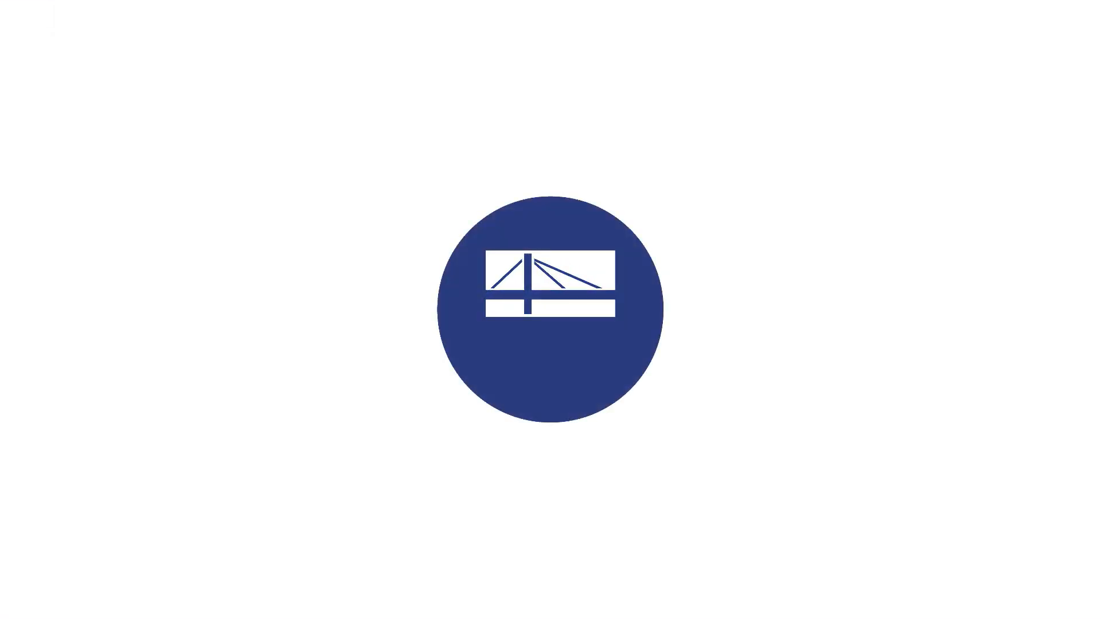